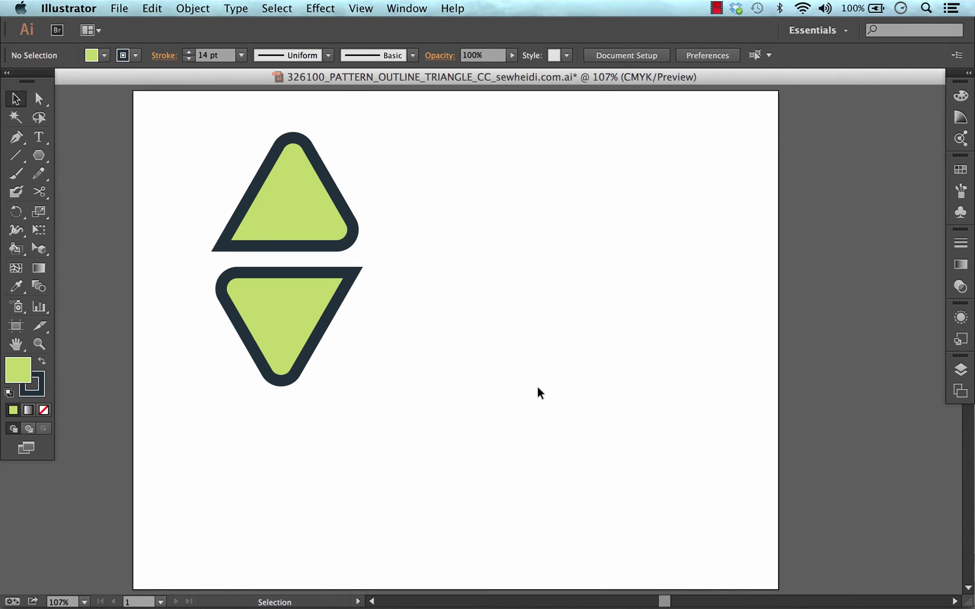
Draw a three-sided polygon triangle beside the rounded pair and nudge it slightly lower.
click(38, 155)
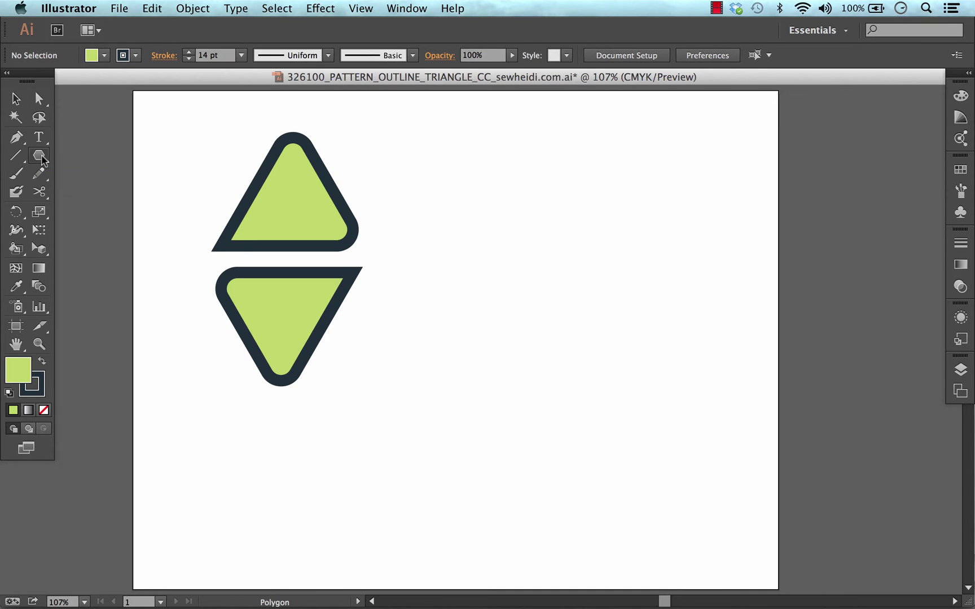
click(499, 222)
click(588, 288)
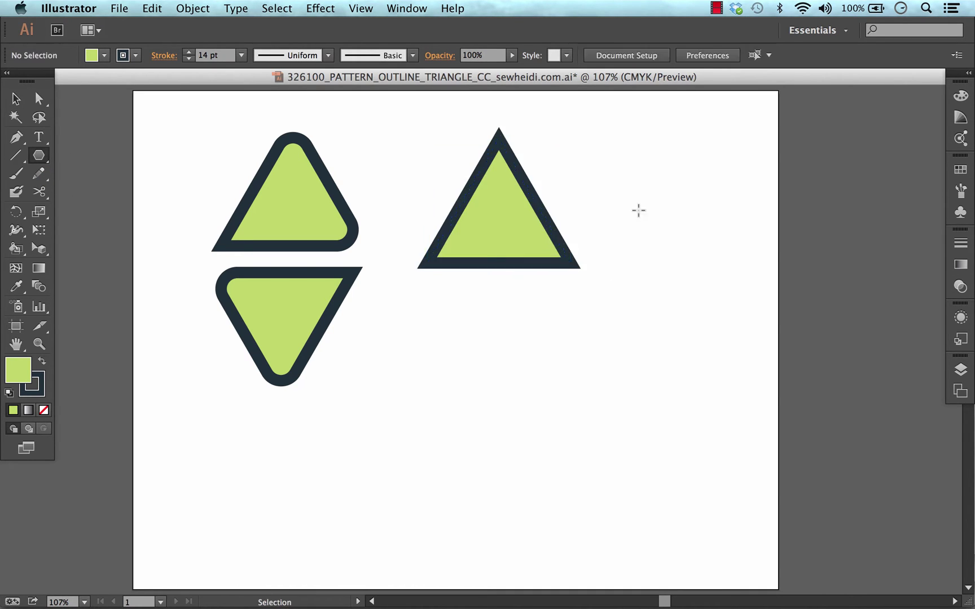
key(v)
drag(499, 226, 502, 248)
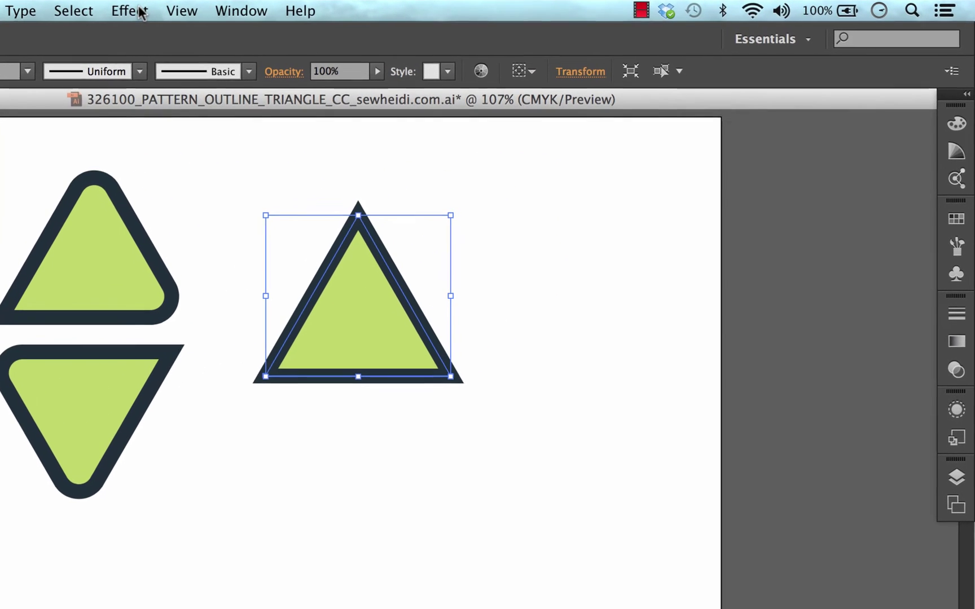
Open Effect > Stylize > Round Corners and turn on its live preview.
click(135, 11)
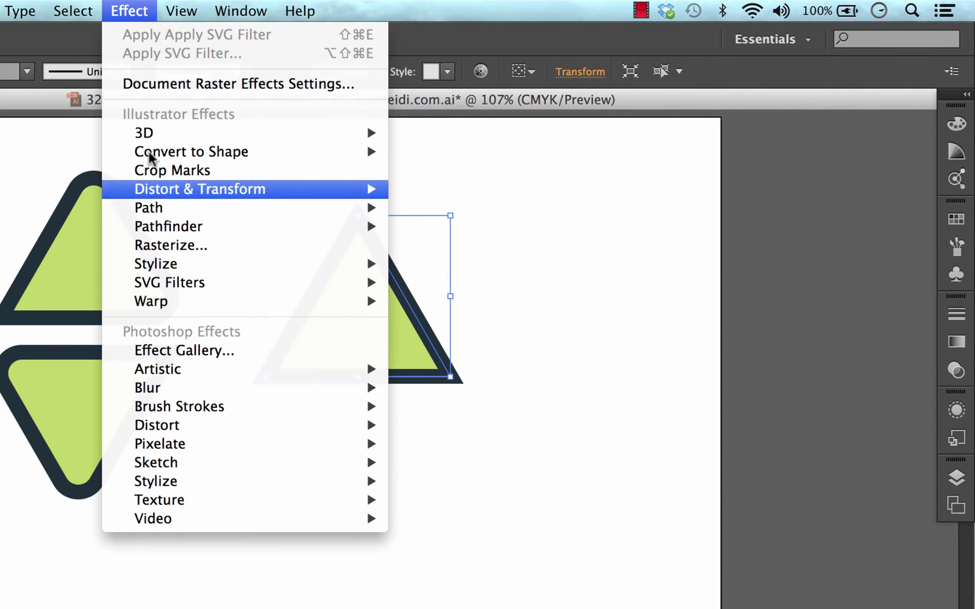
mouse_move(160, 265)
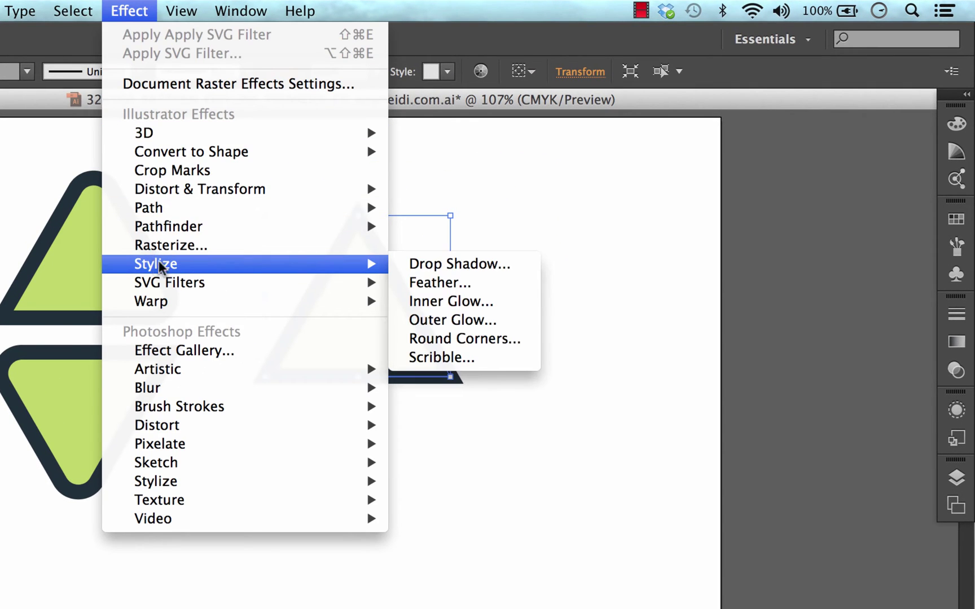
click(438, 340)
drag(392, 389, 304, 443)
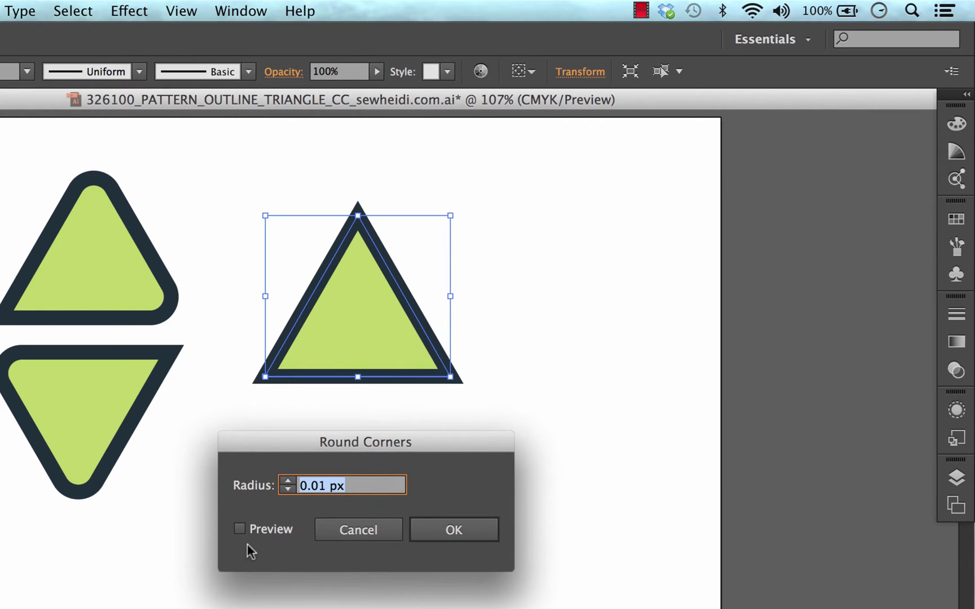
click(240, 529)
Preview a 30 px radius, raise it, lower it back to 40 px, then cancel the effect.
click(342, 485)
text(30)
key(Tab)
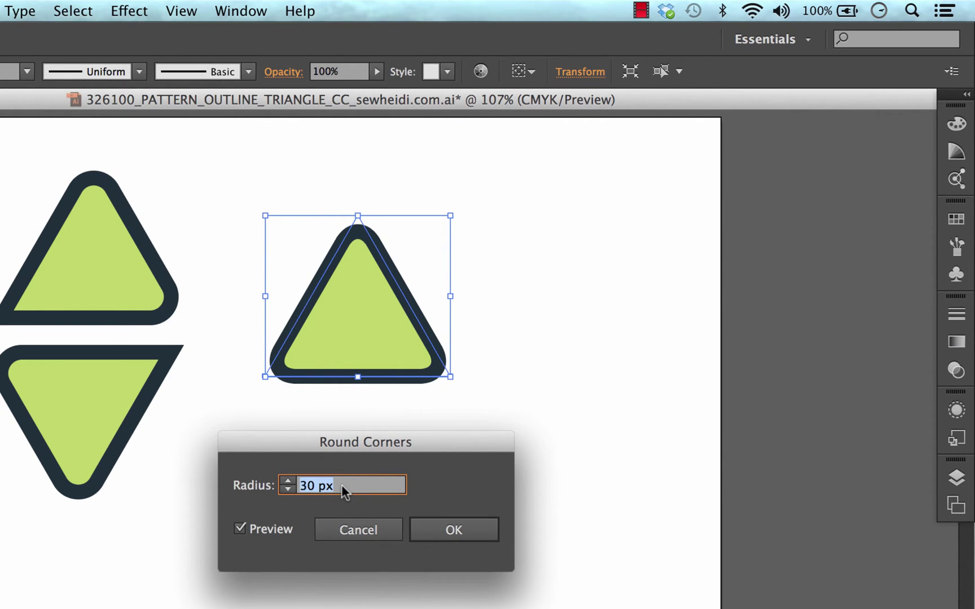
key(shift+Up)
key(shift+Up)
key(shift+Up)
key(shift+Up)
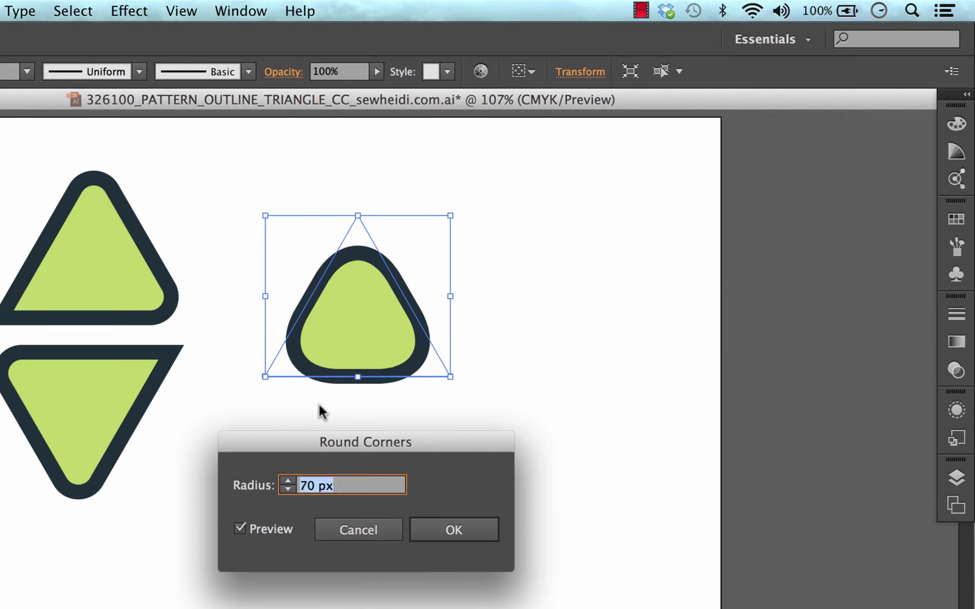
click(342, 486)
key(shift+Down)
key(shift+Down)
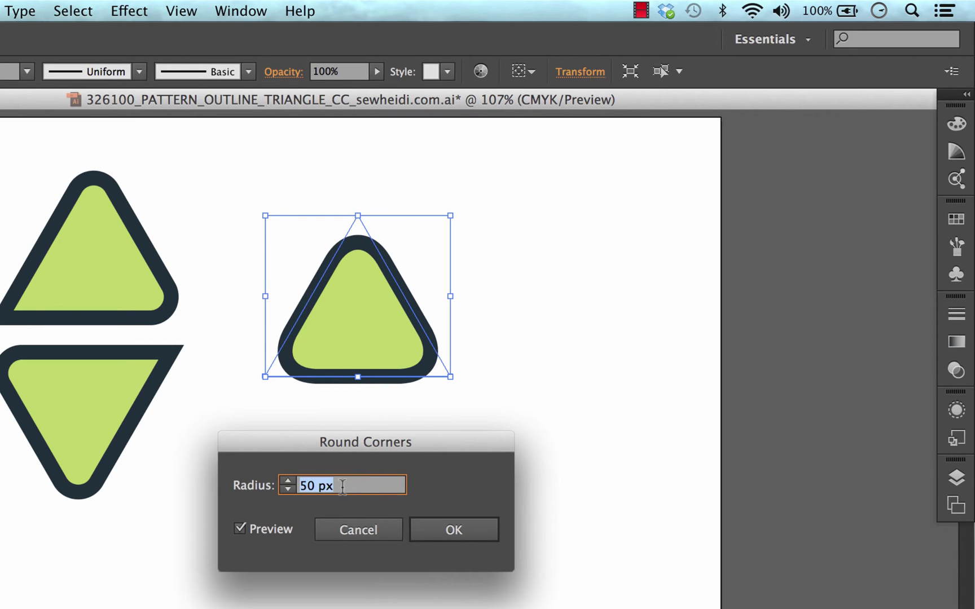
key(shift+Down)
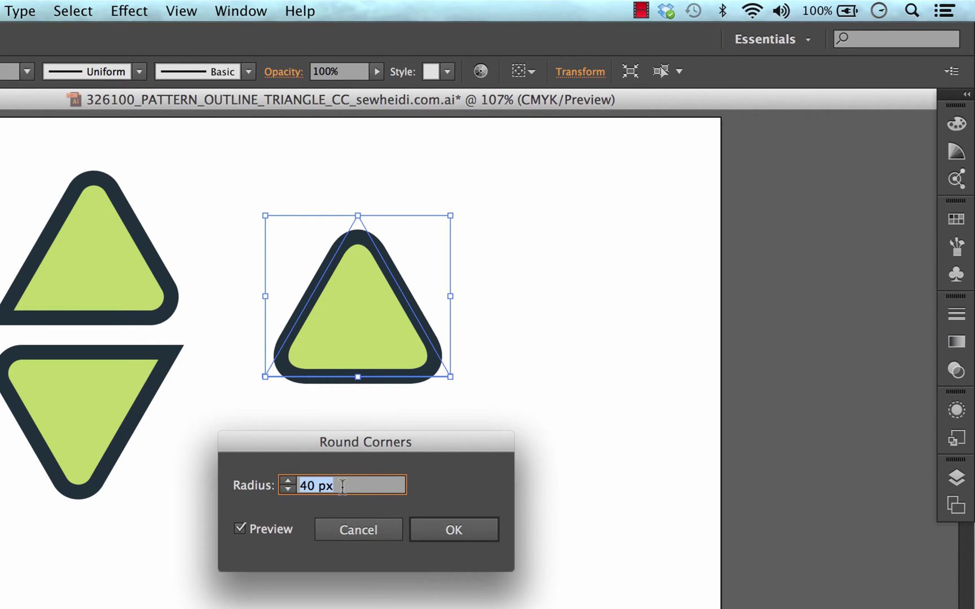
click(337, 529)
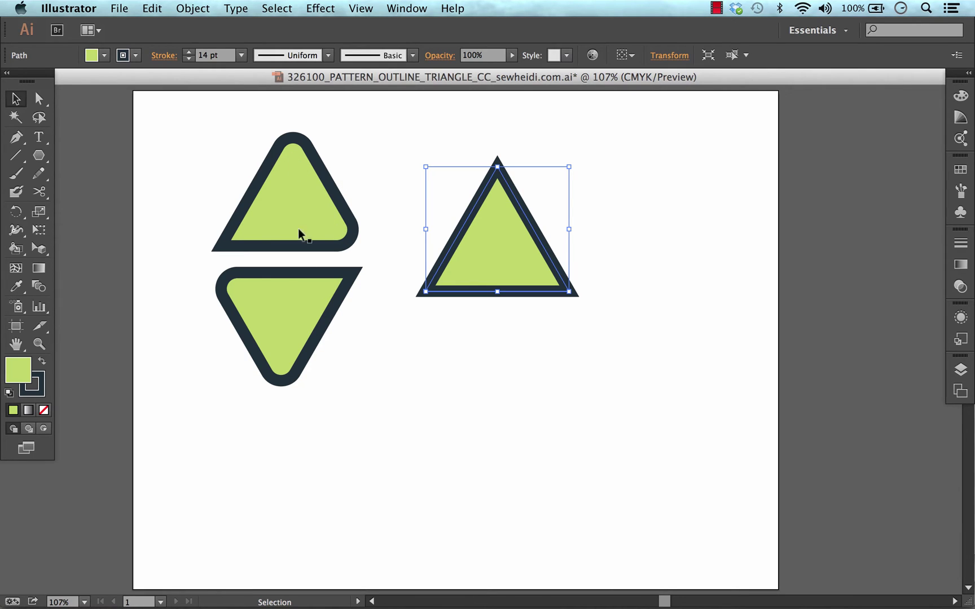
Select the new triangle's anchors with Direct Selection to reveal its corner widgets, and open the View menu.
click(381, 185)
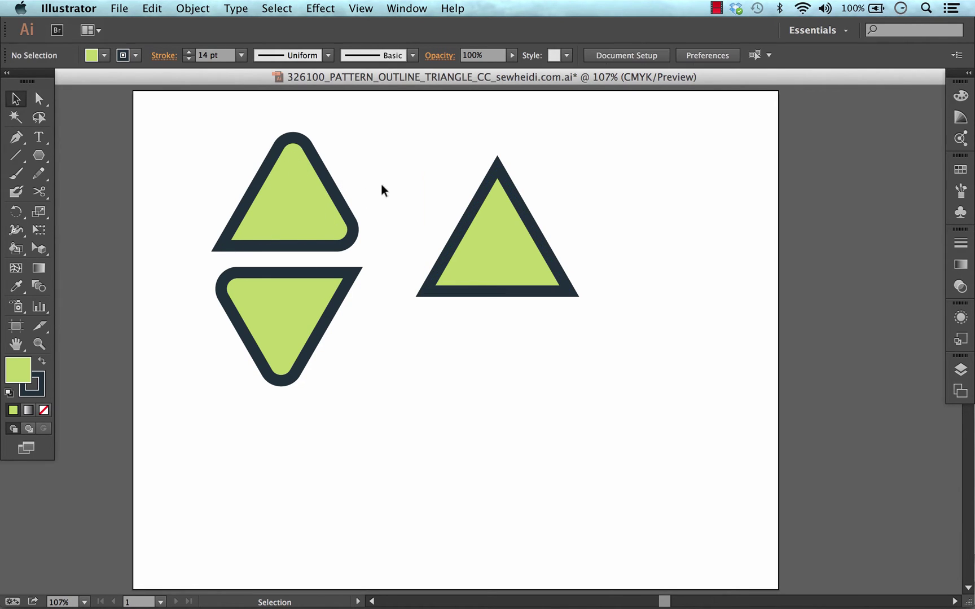
click(490, 237)
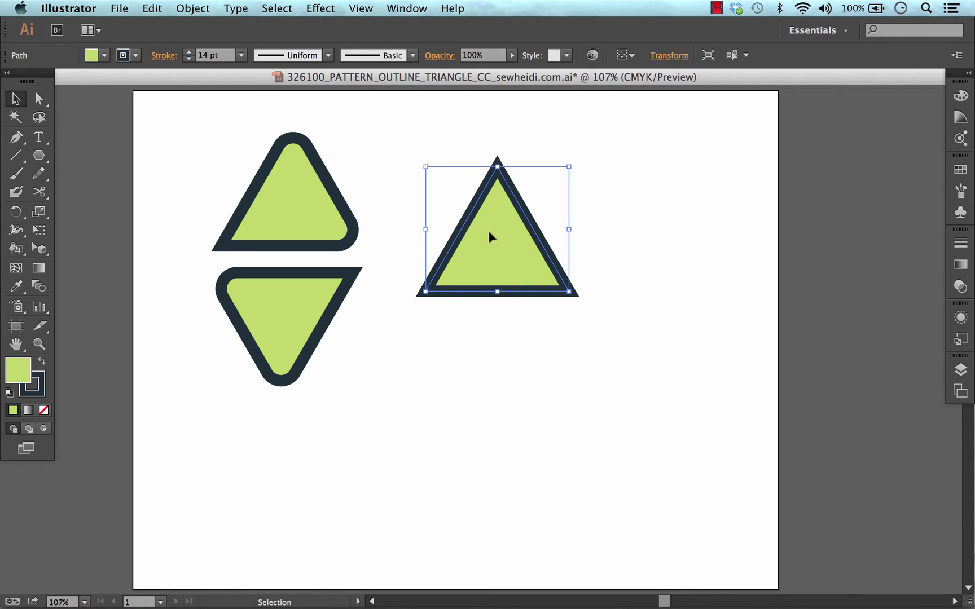
click(595, 194)
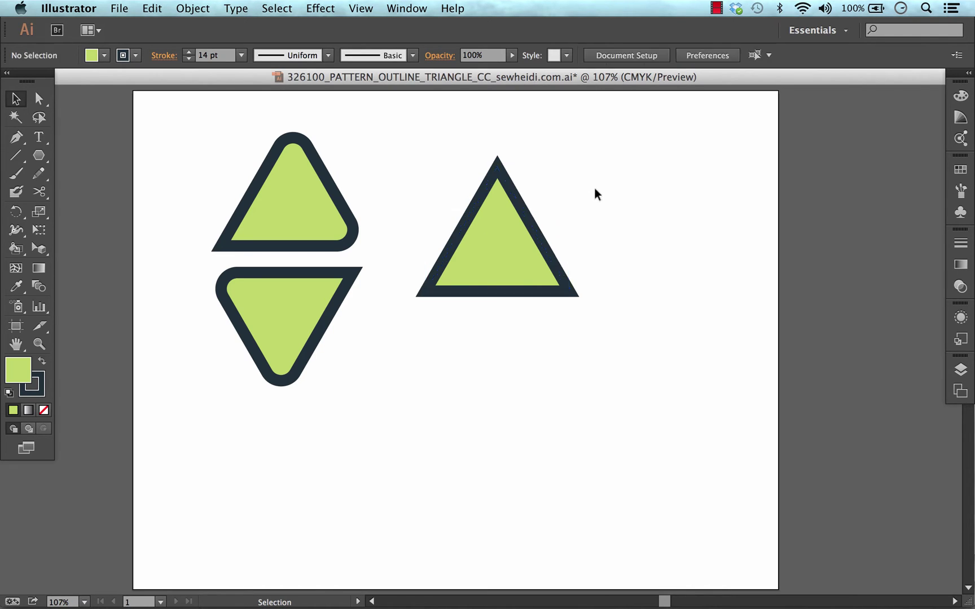
click(41, 99)
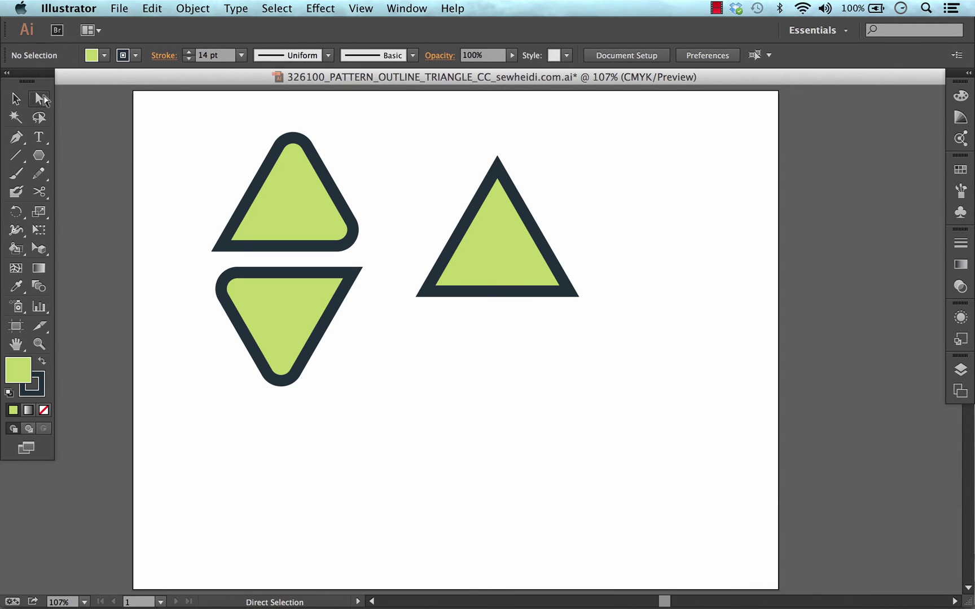
click(501, 255)
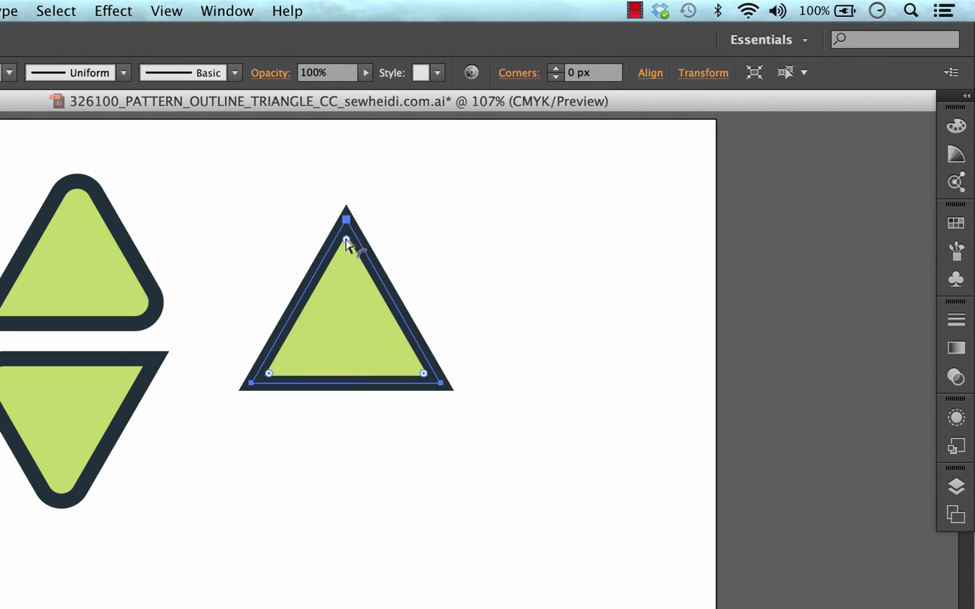
click(170, 12)
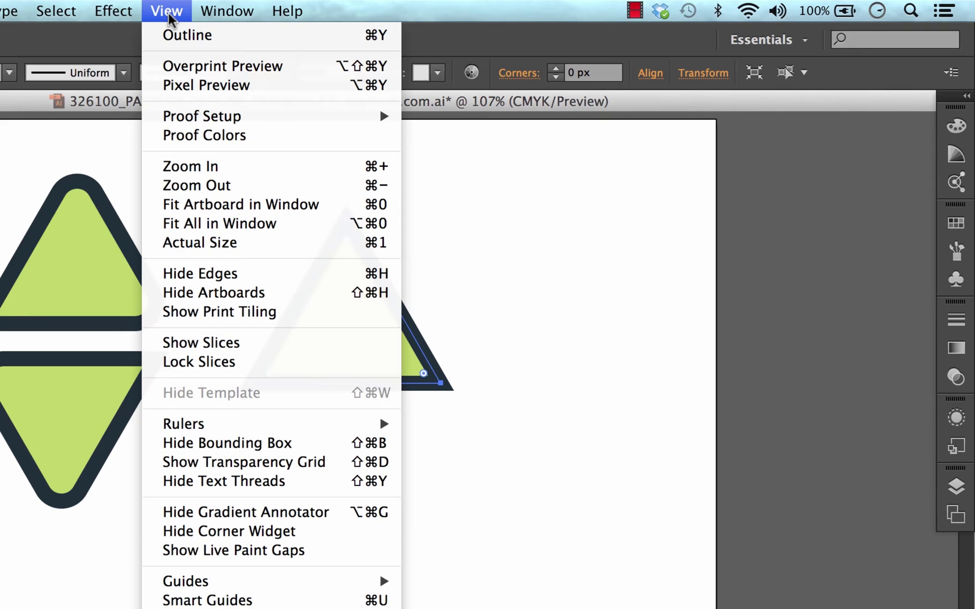
Choose View > Hide Corner Widget, then View > Show Corner Widget to restore the widgets.
click(227, 535)
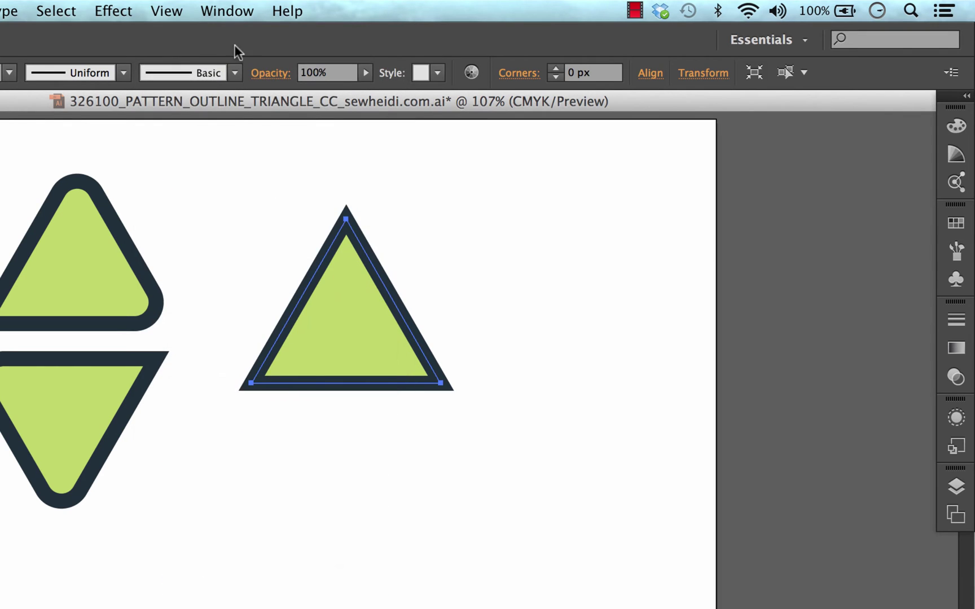
click(167, 11)
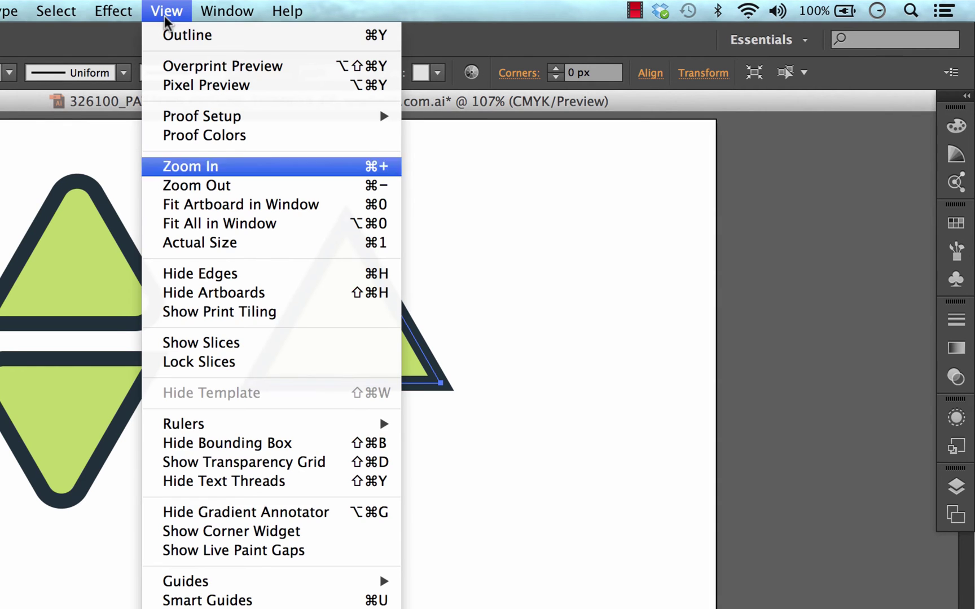
click(223, 532)
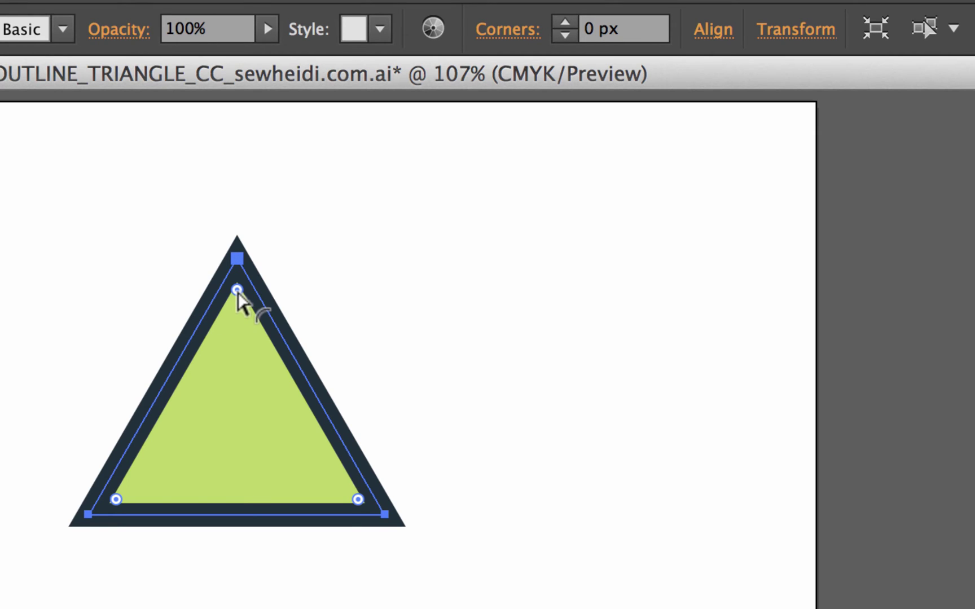
Drag the top Live Corners widget inward to round all three corners to 15.15 px.
mouse_move(237, 290)
mouse_down()
mouse_move(238, 383)
mouse_move(238, 309)
mouse_up()
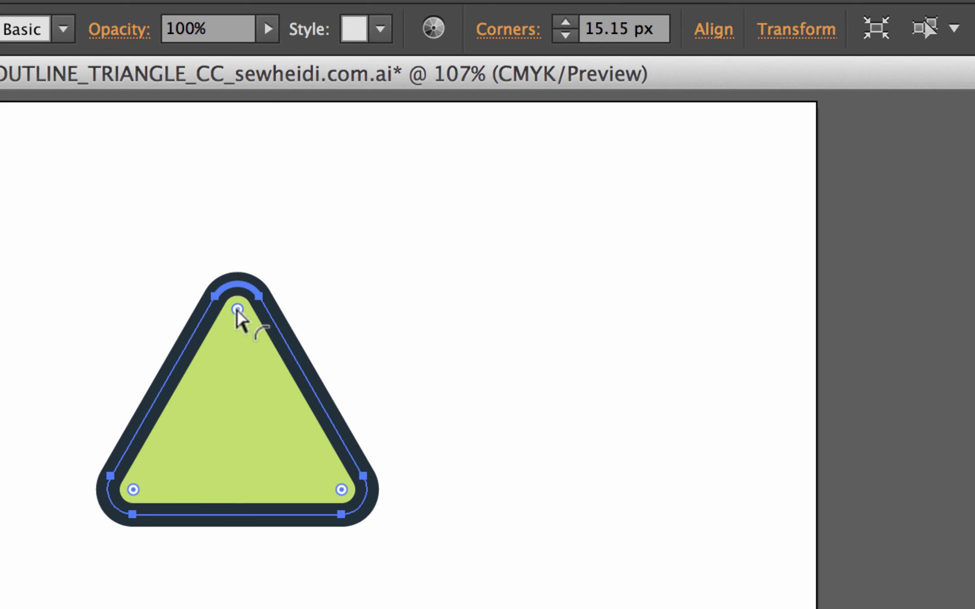
alt+click(238, 310)
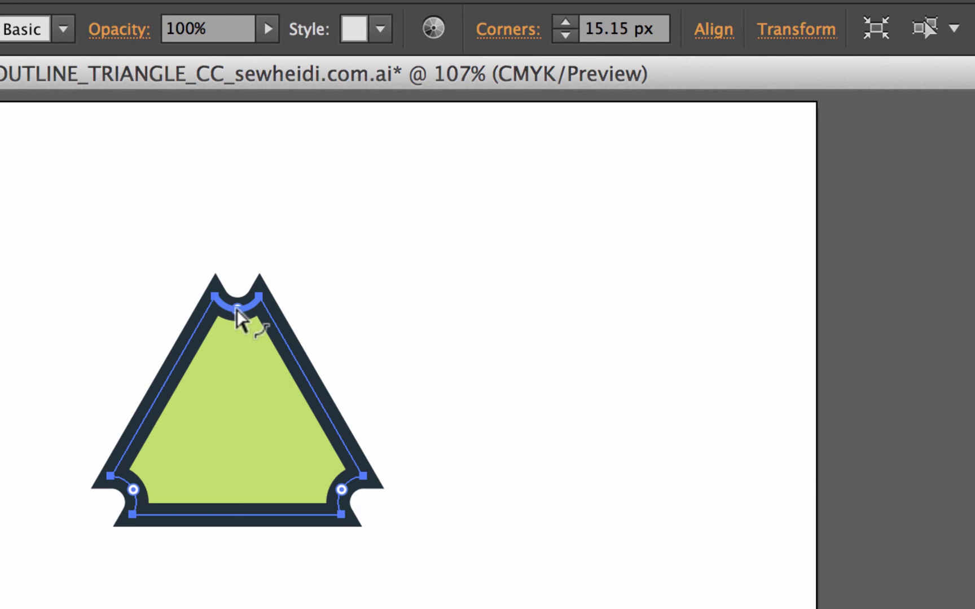
alt+click(238, 310)
alt+click(237, 309)
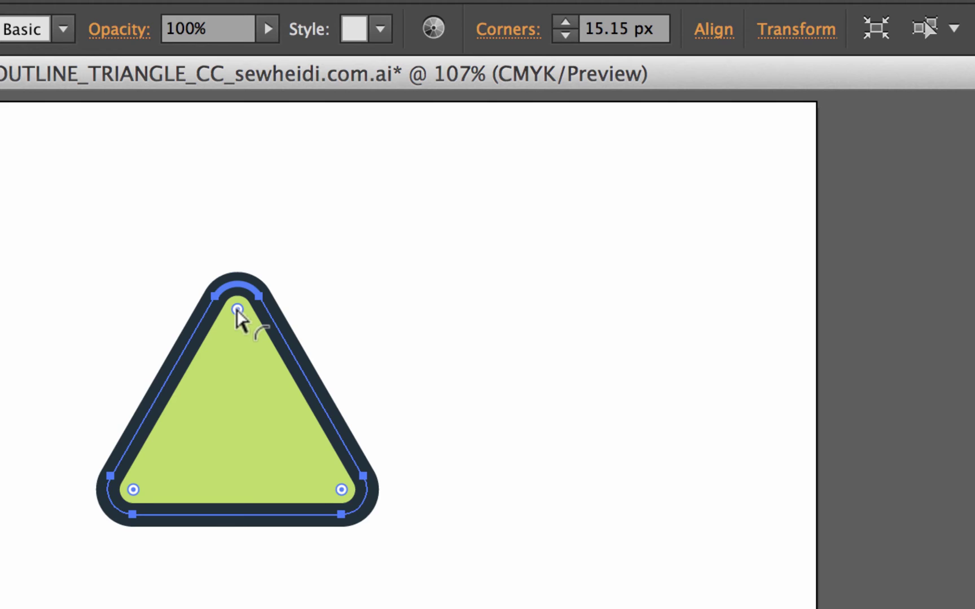
alt+click(237, 309)
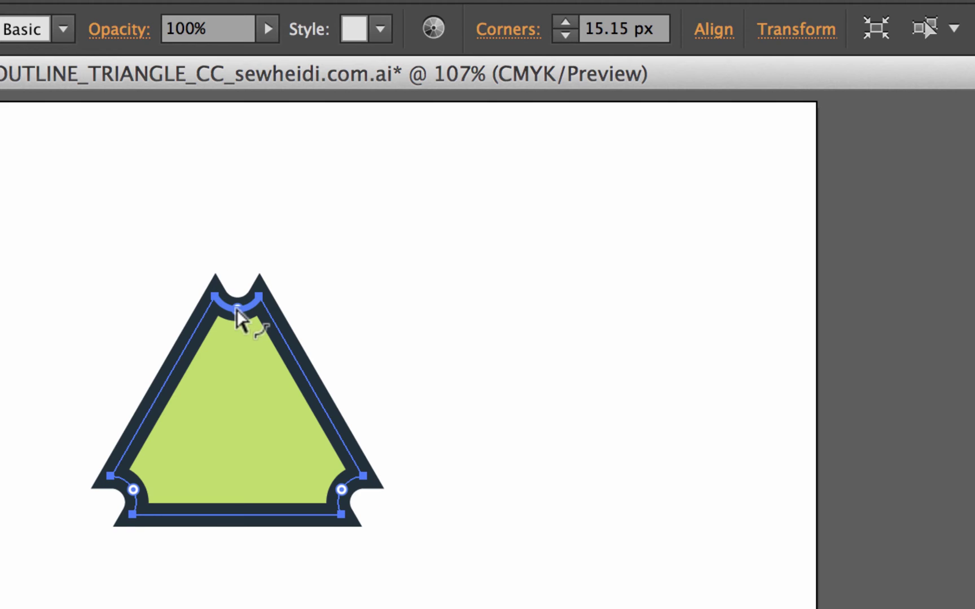
alt+click(238, 310)
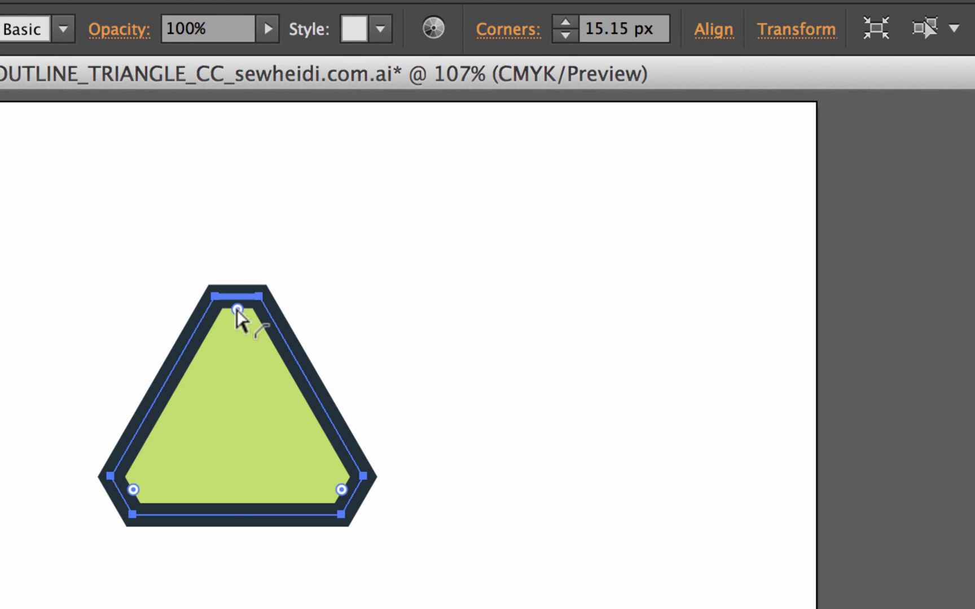
alt+click(237, 310)
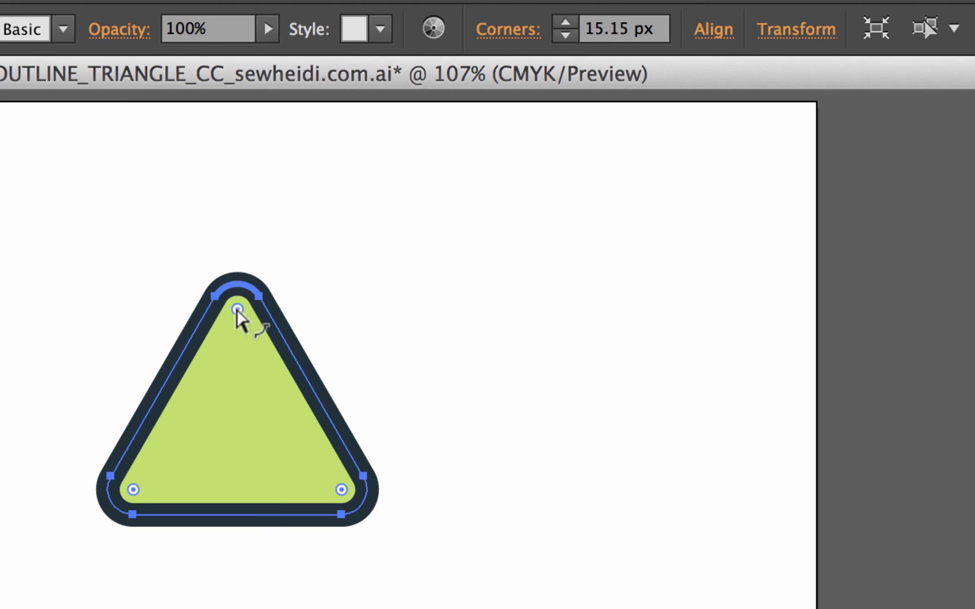
alt+click(238, 309)
alt+click(237, 309)
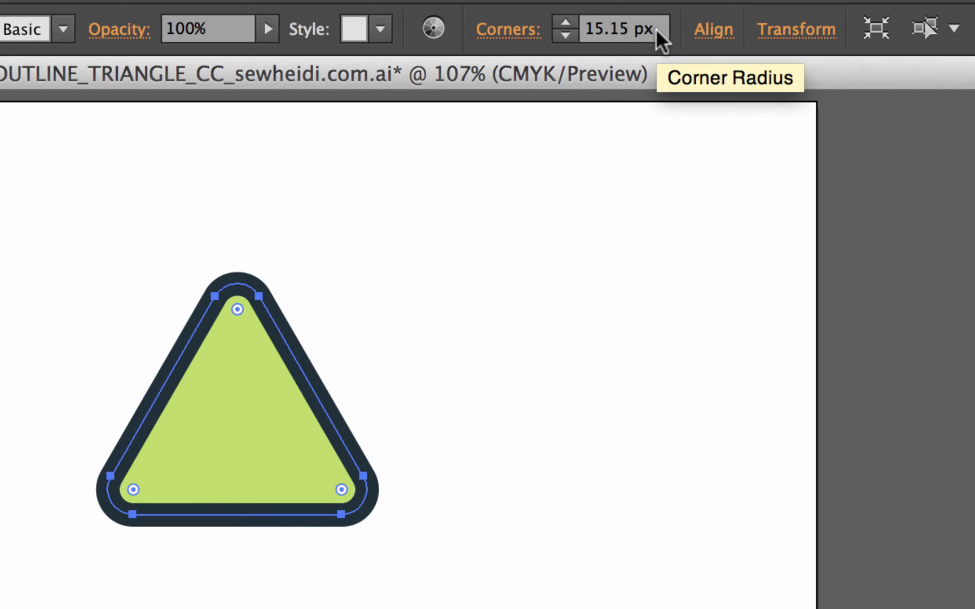
Enter a 30 px corner radius in the Control panel, review the Corners options, then deselect.
click(591, 28)
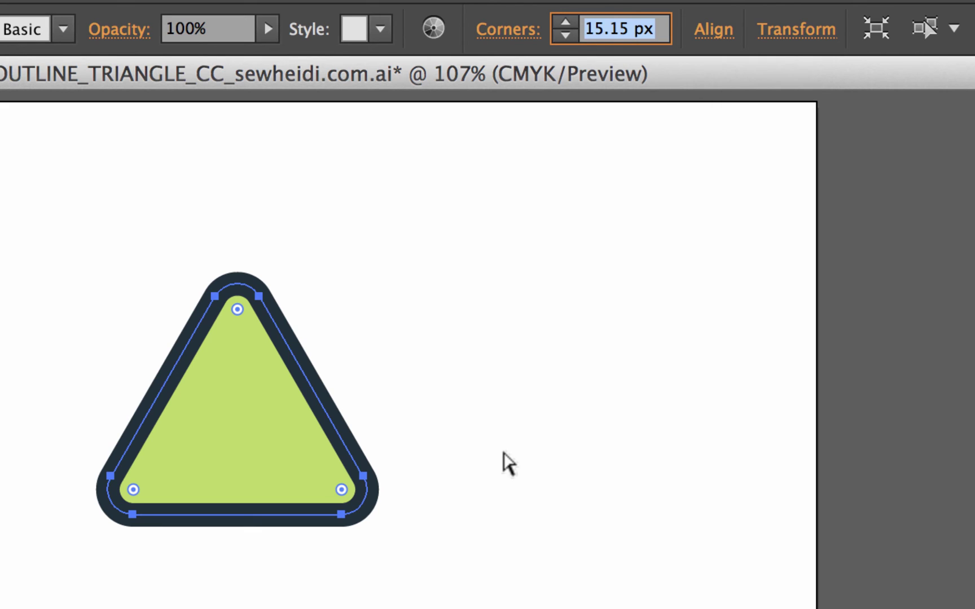
text(30)
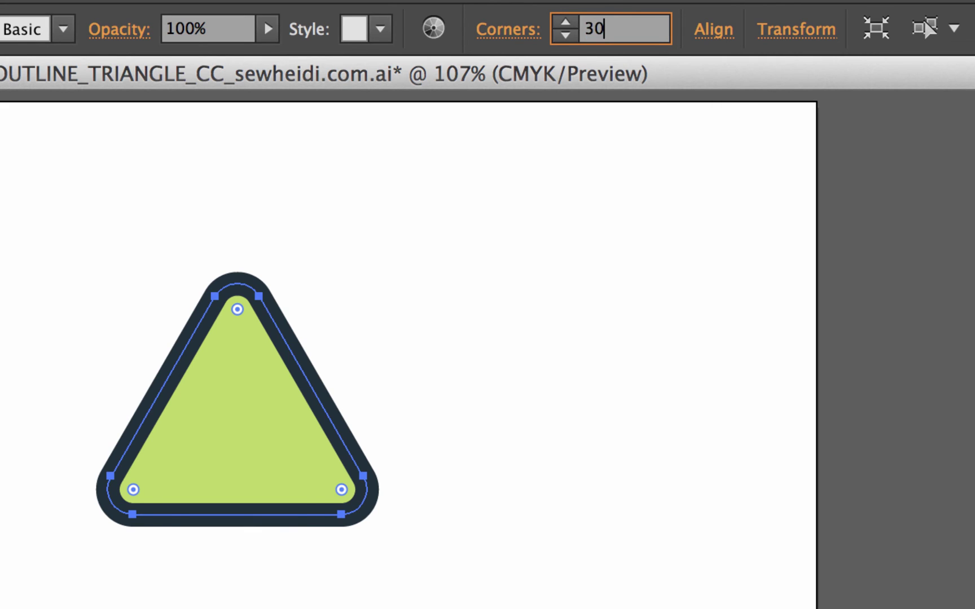
key(Tab)
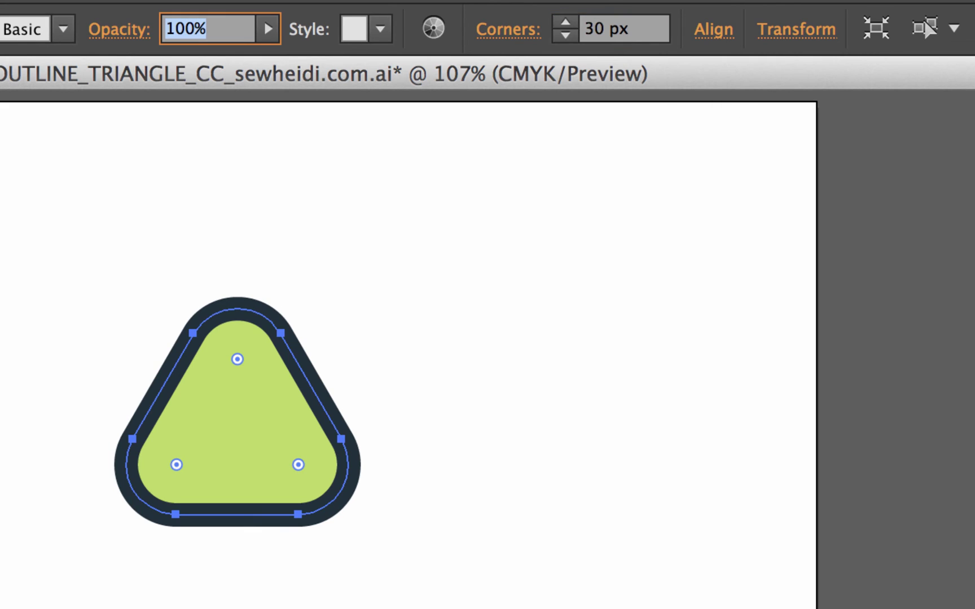
click(507, 32)
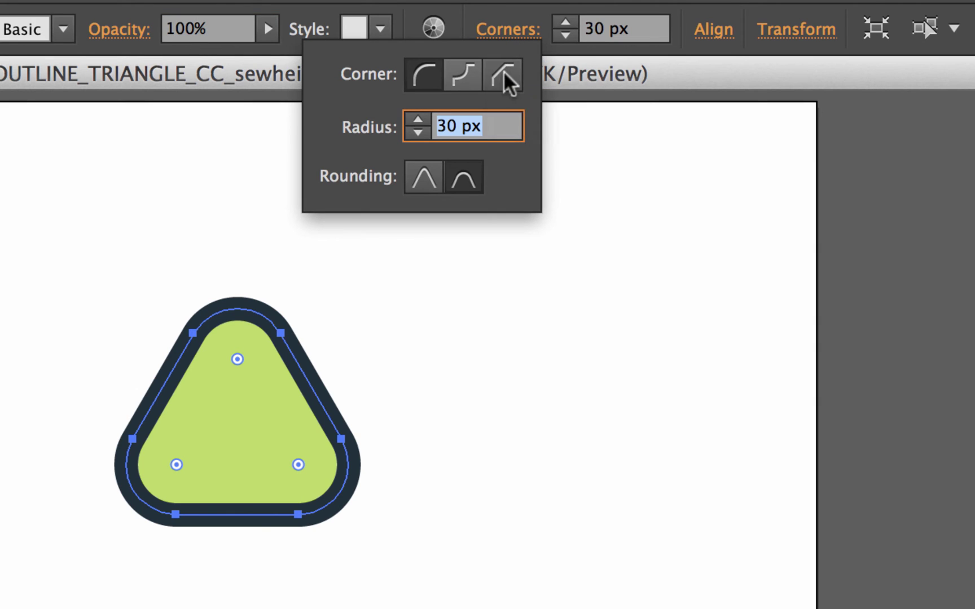
click(518, 30)
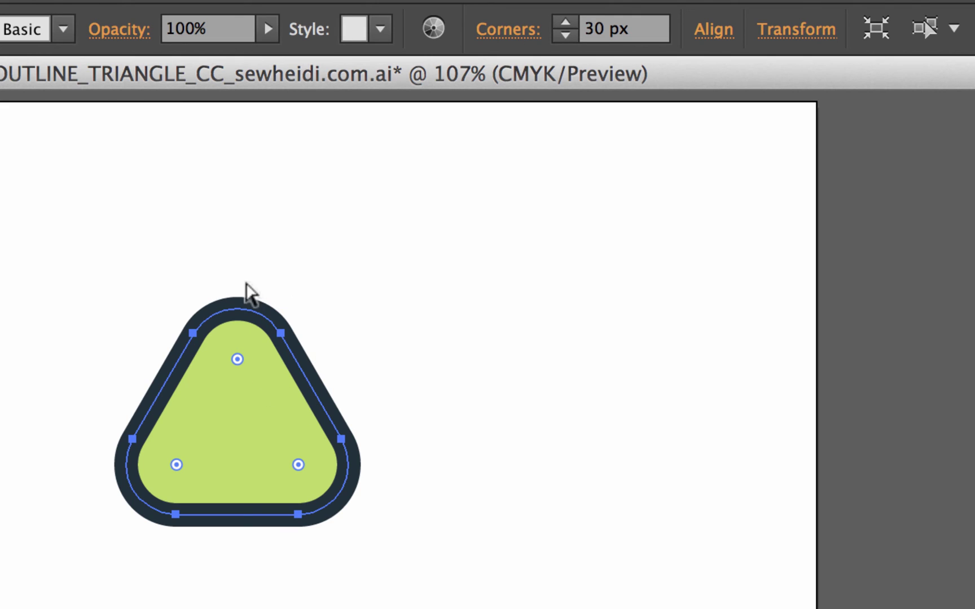
click(316, 301)
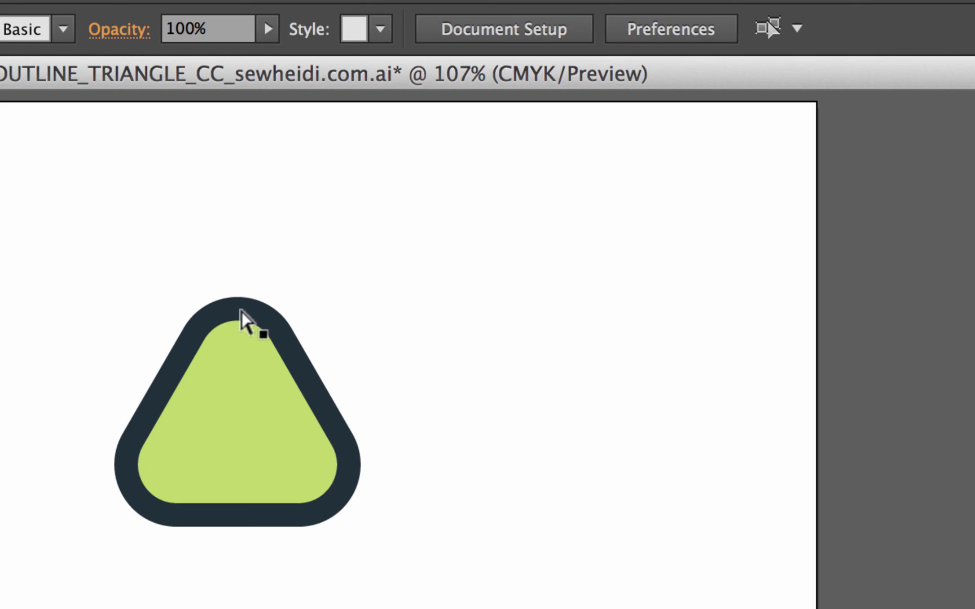
Select only the top corner and drag its widget up to a 0 px radius.
click(240, 311)
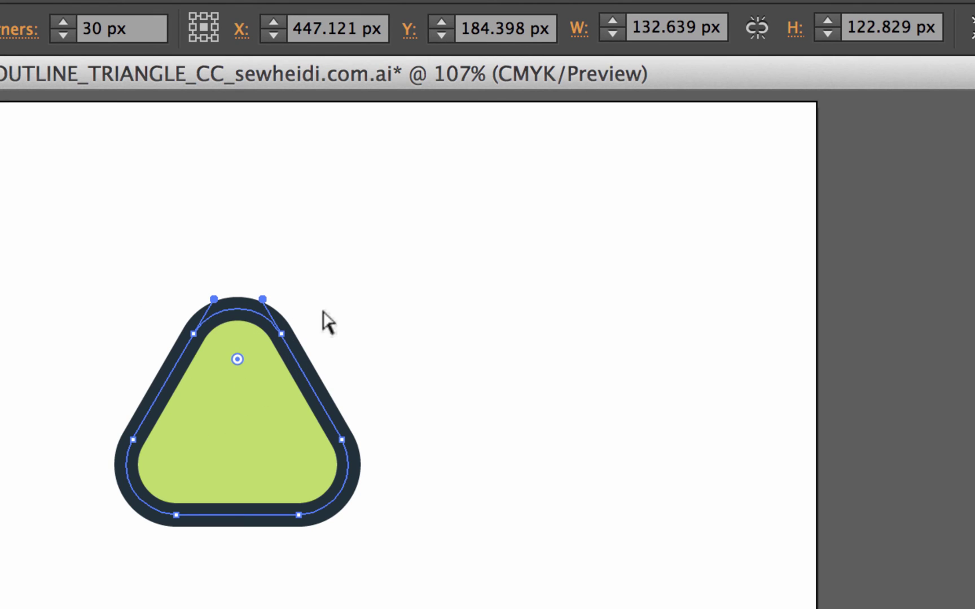
click(282, 265)
click(235, 315)
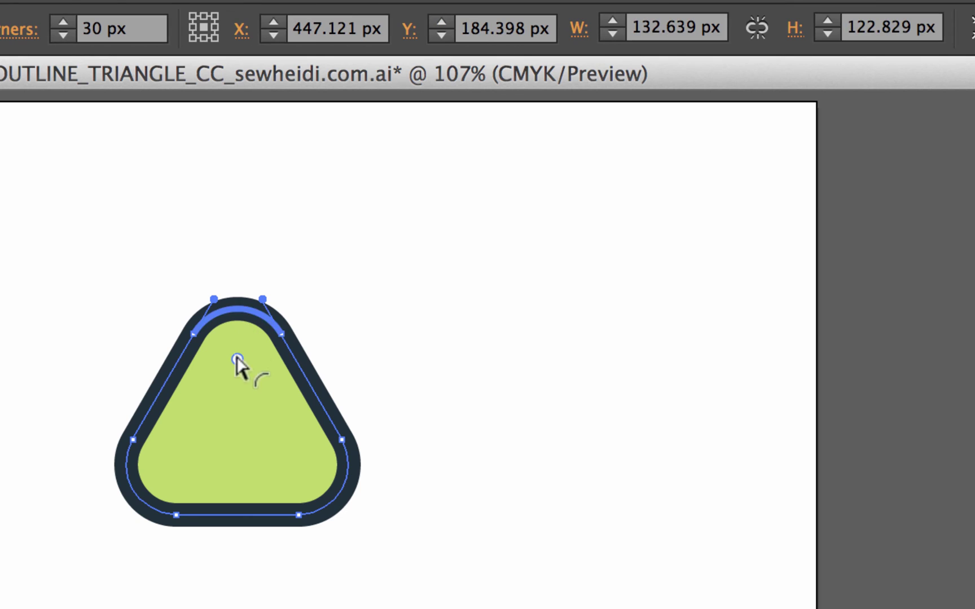
click(257, 437)
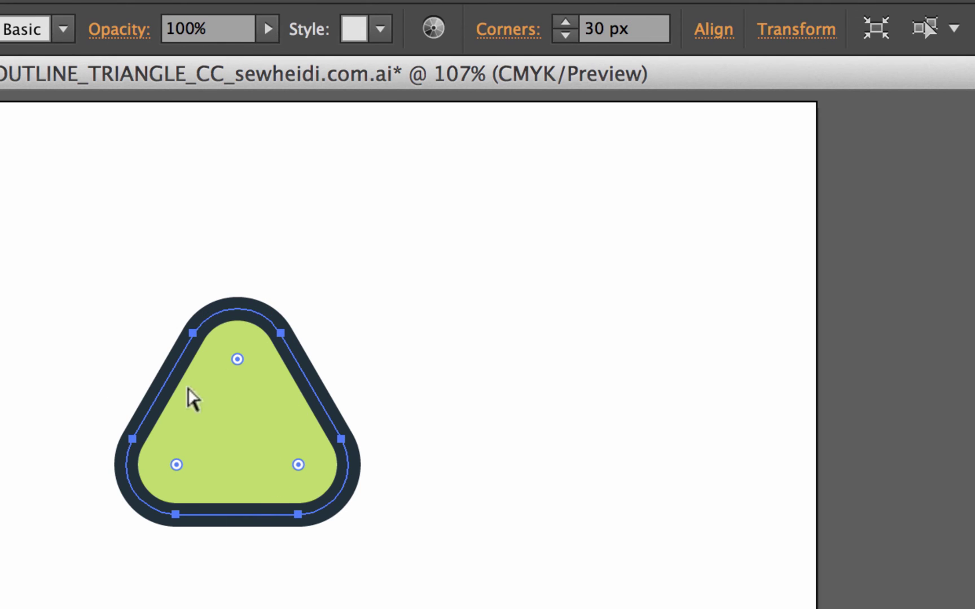
click(333, 272)
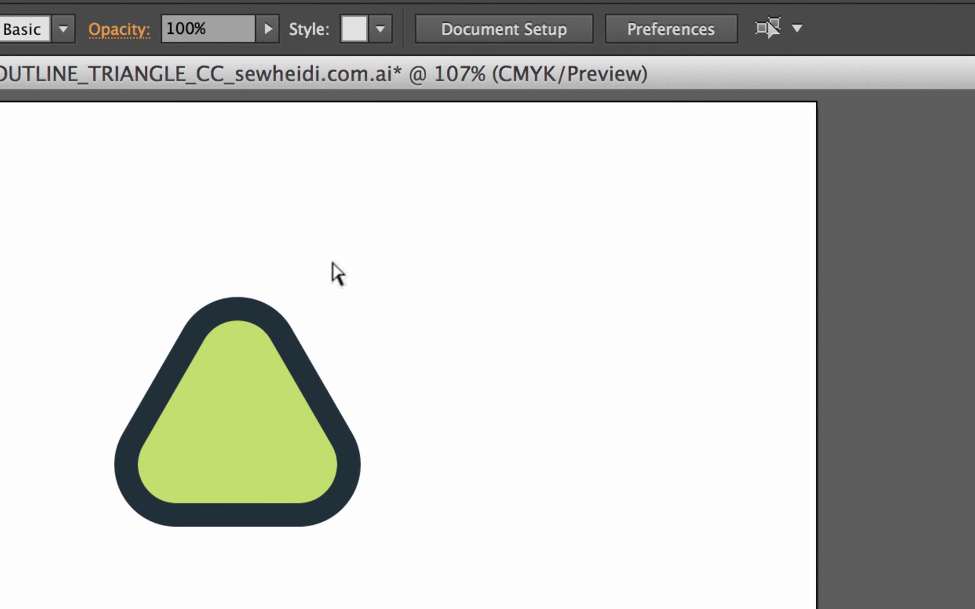
click(241, 310)
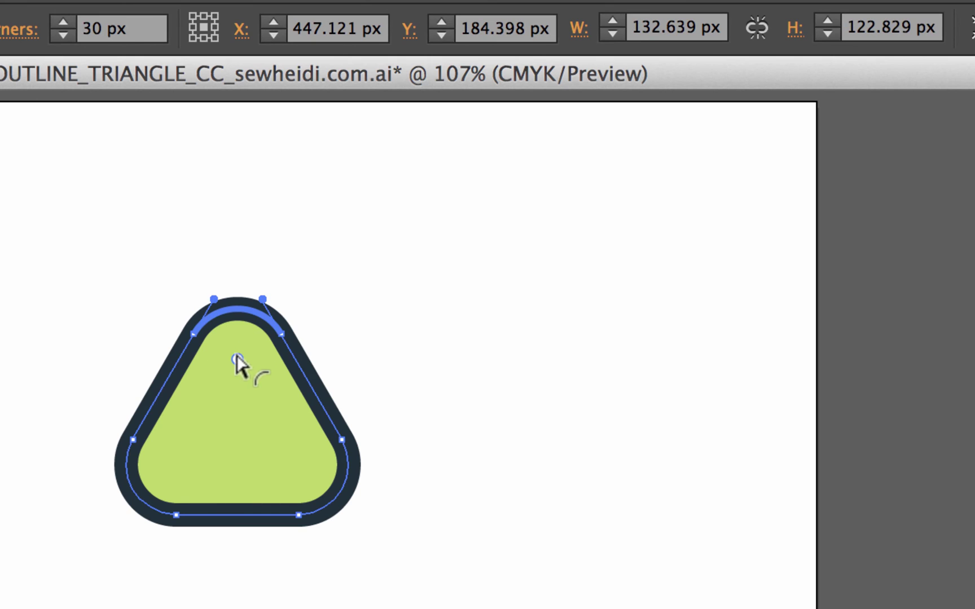
drag(237, 360, 236, 213)
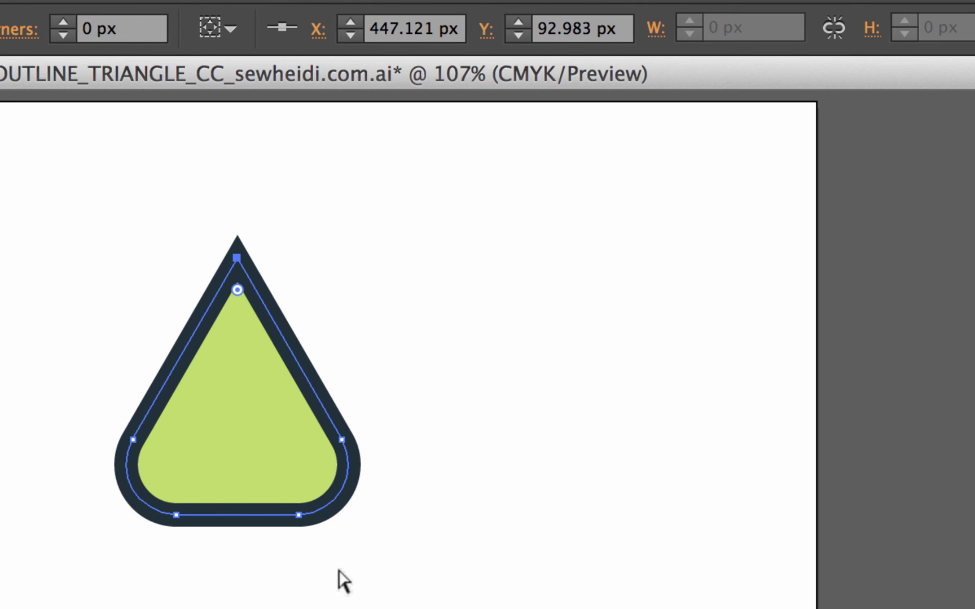
click(398, 584)
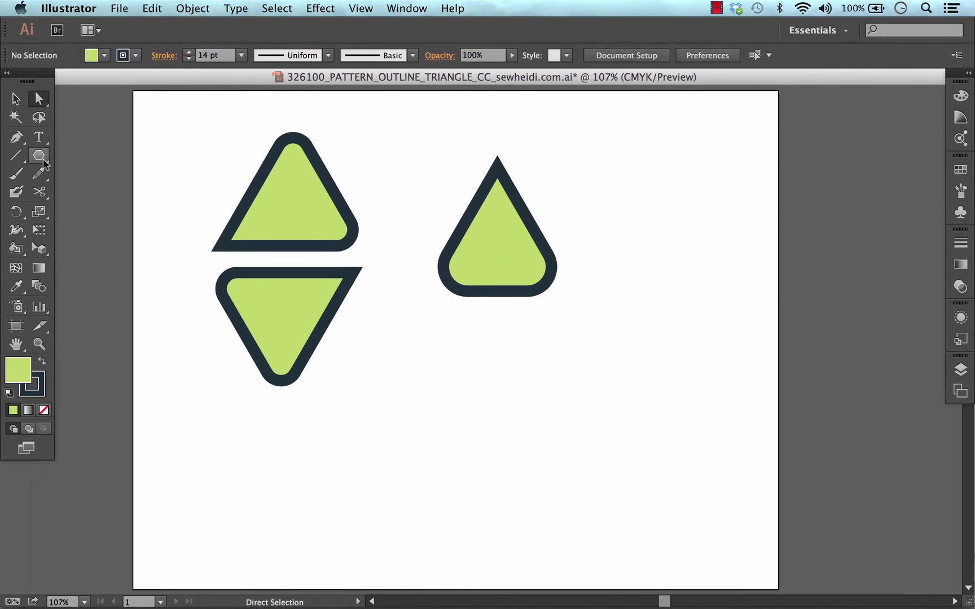
Draw a new three-sided triangle below the teardrop shape and move it slightly lower.
click(45, 157)
click(501, 383)
click(580, 296)
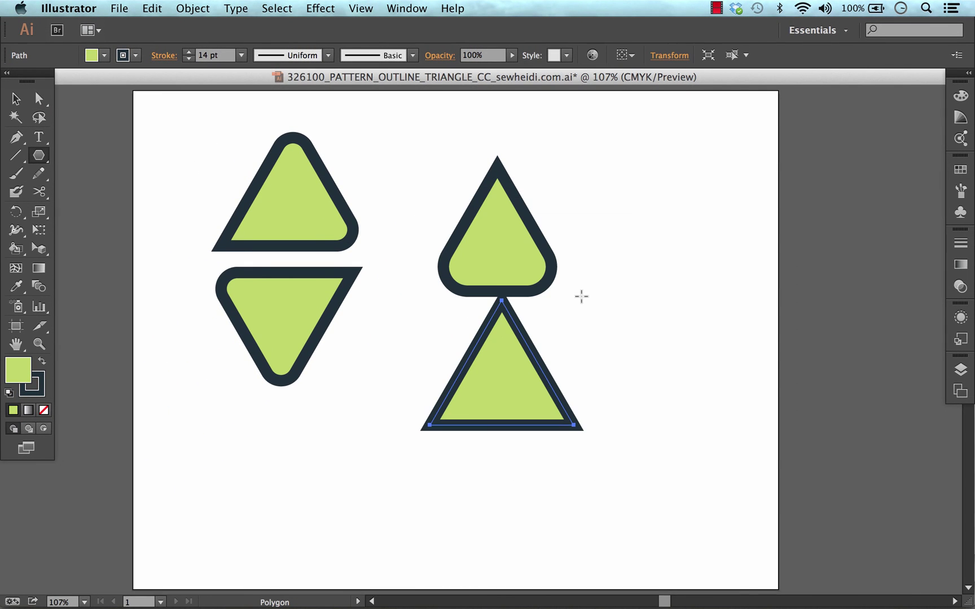
scroll(544, 398, down, 1)
key(v)
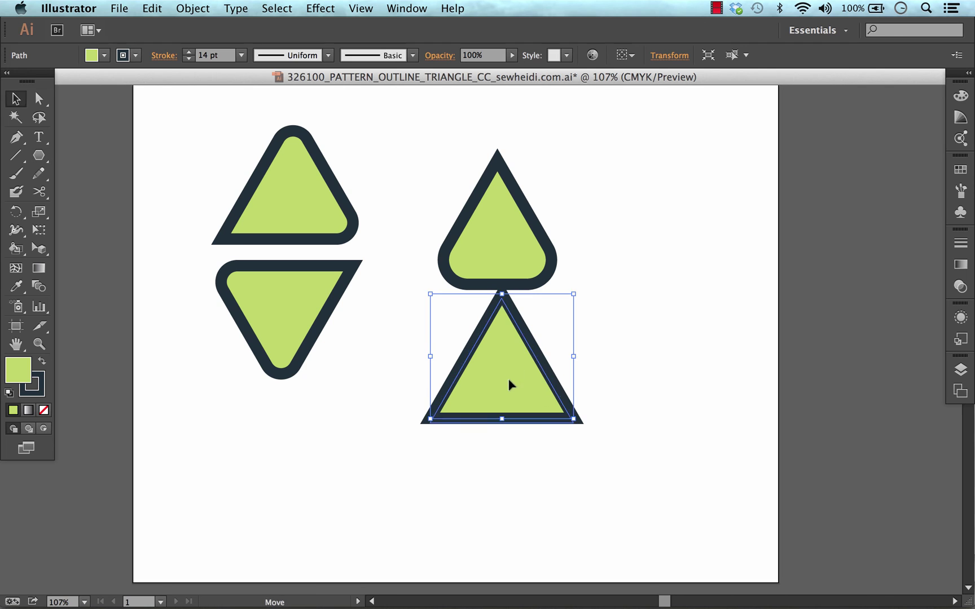
drag(509, 385, 507, 395)
Zoom in on the new triangle and select it with Direct Selection to show its corner widgets.
key(z)
drag(387, 286, 667, 515)
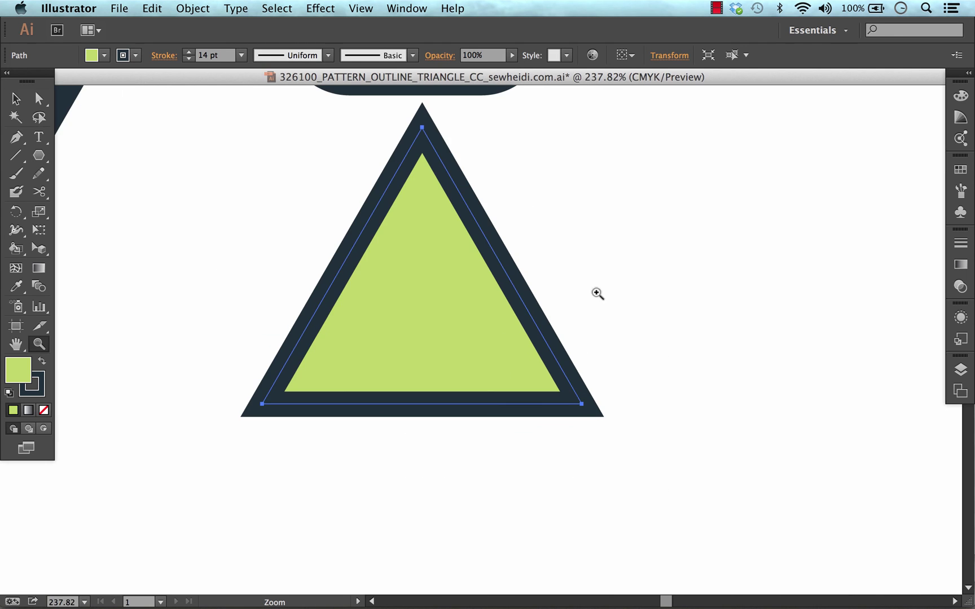
key(a)
click(555, 233)
click(423, 262)
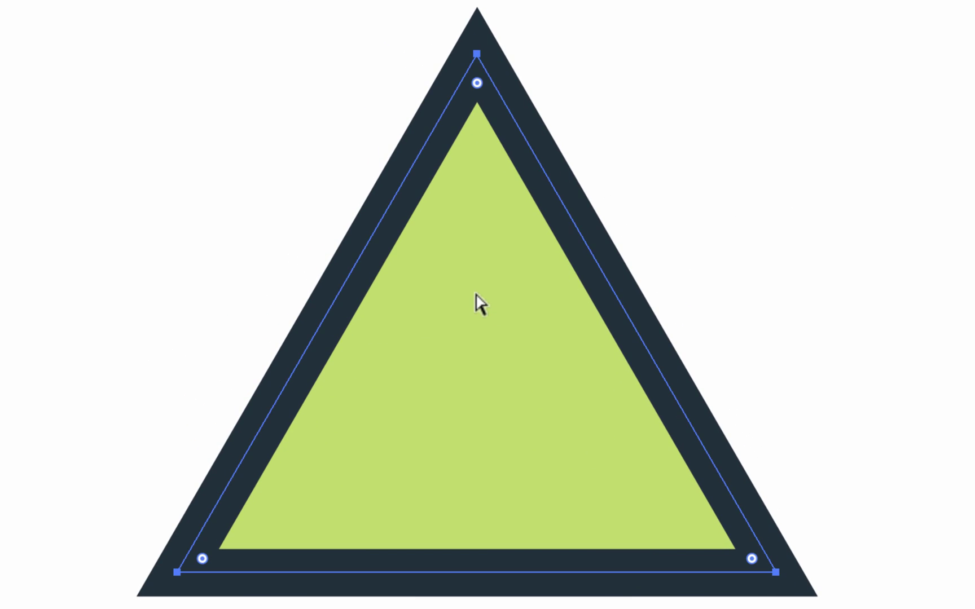